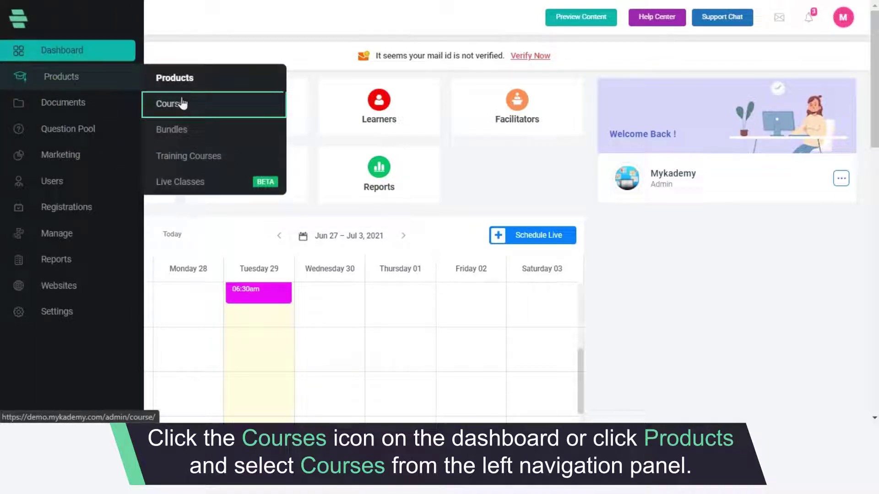
- Open the Graphic Designing course from the Courses list
click(184, 107)
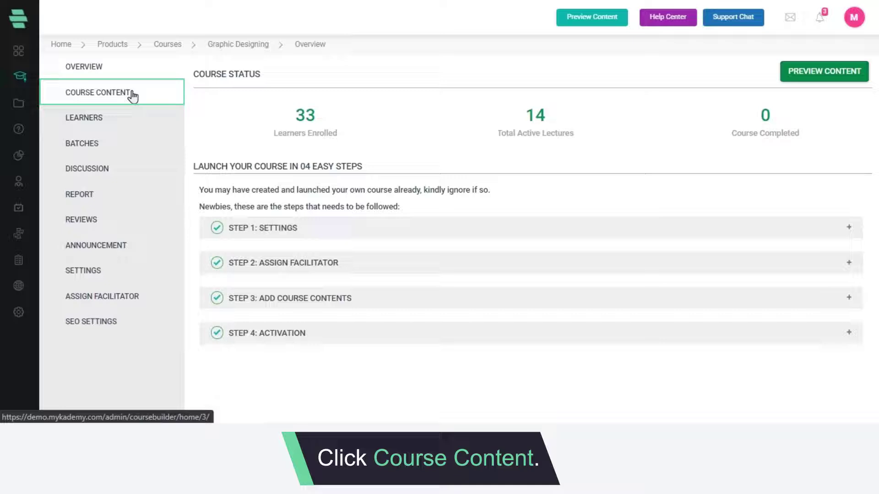
- Show the Graphic Designing course contents in the course builder
click(100, 92)
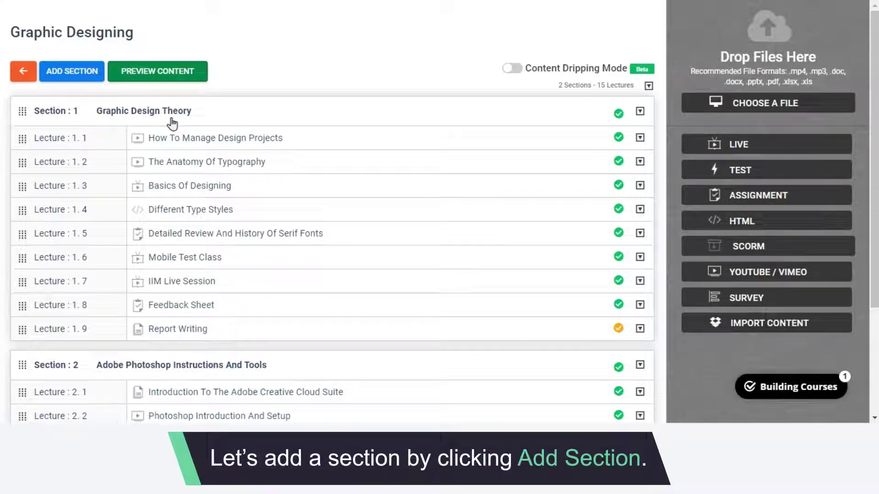
click(77, 74)
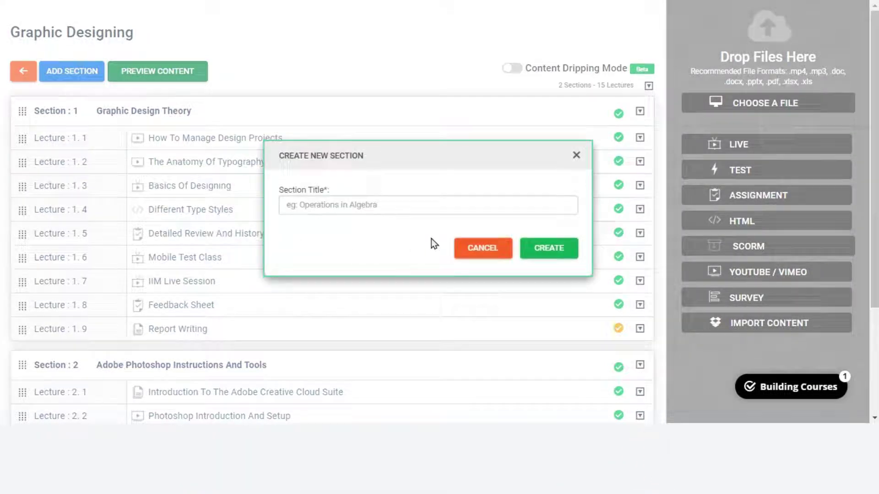
click(346, 204)
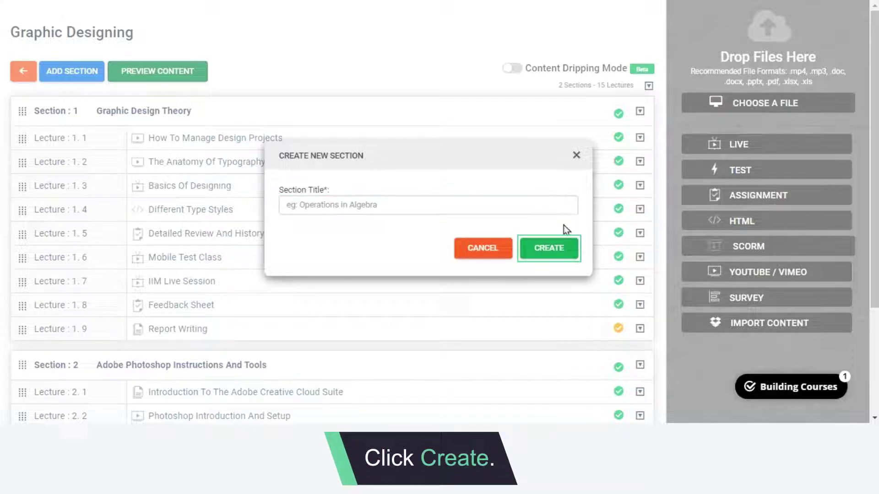
click(550, 248)
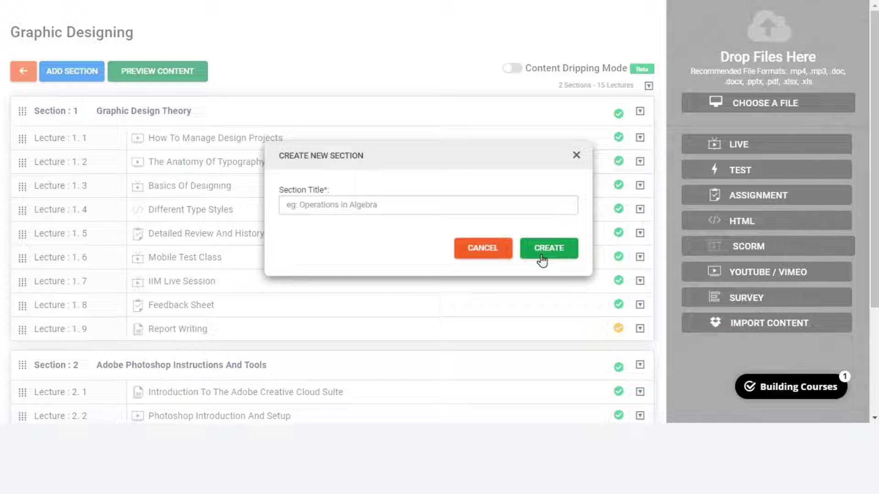
click(576, 155)
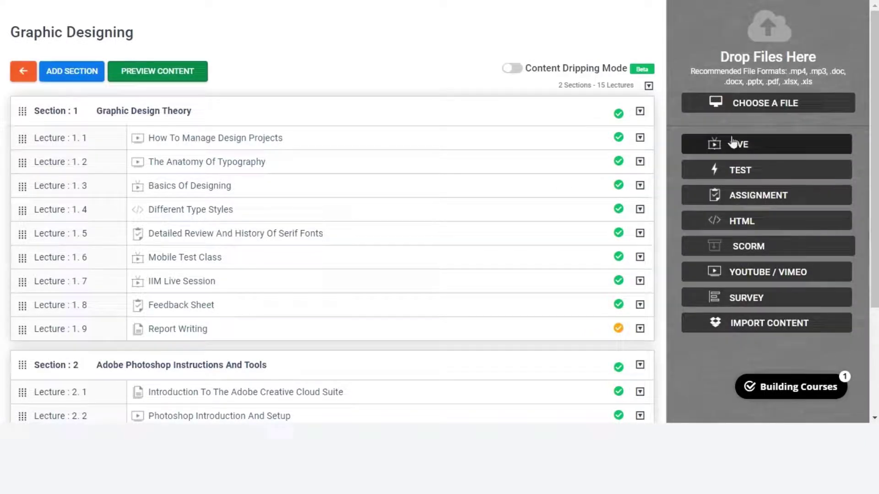
- Attach the Fundamental Analysis PDF file to the new upload-lecture form
click(732, 106)
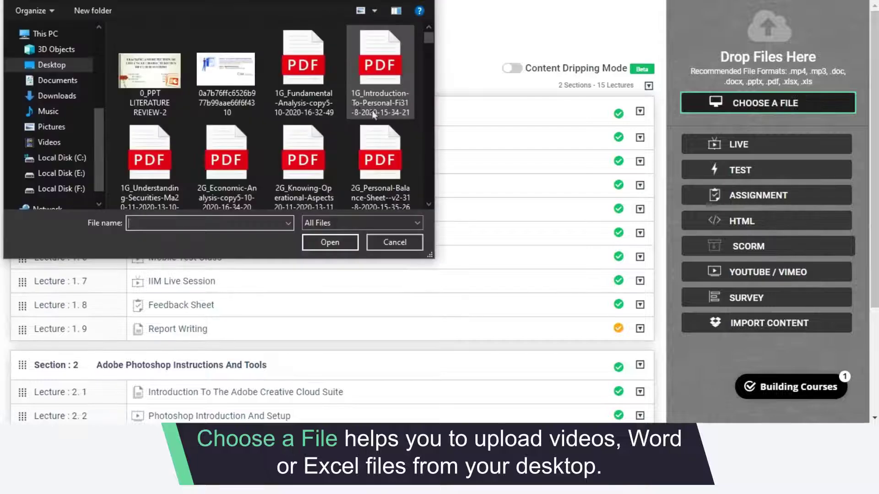
double_click(322, 93)
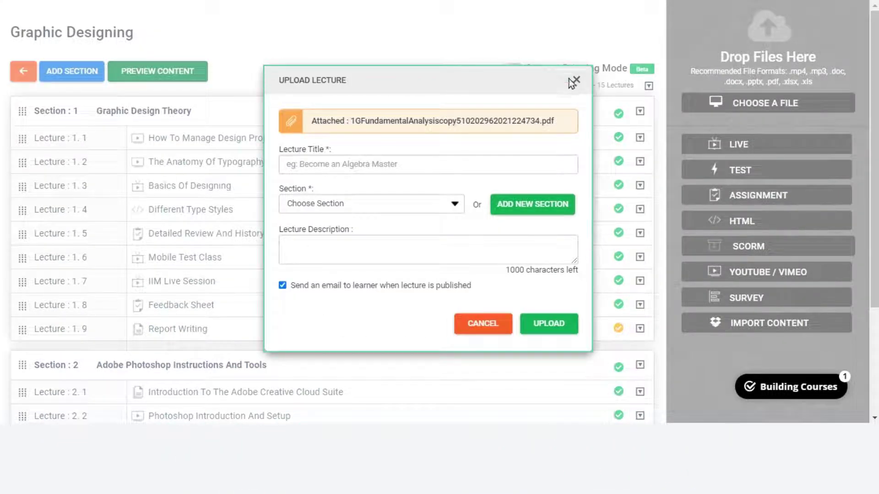
- Upload the PDF as the Report Writing lecture, choosing its section and keeping the email option
click(415, 165)
click(395, 206)
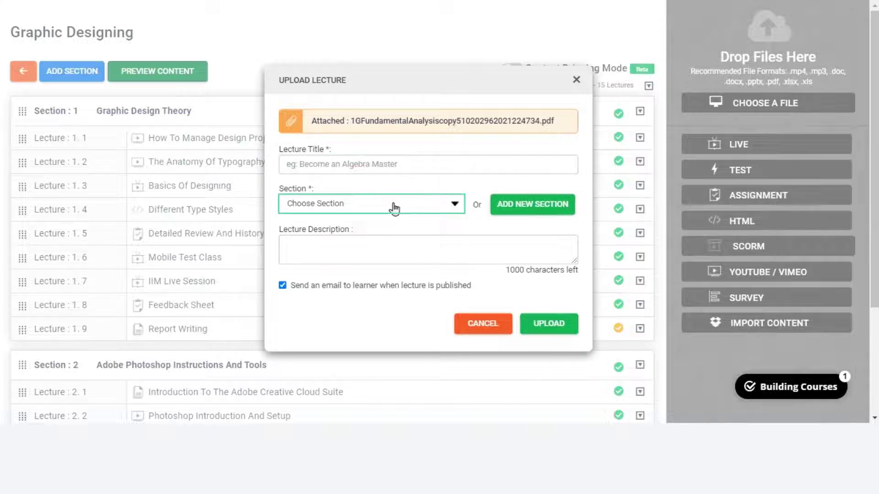
click(387, 247)
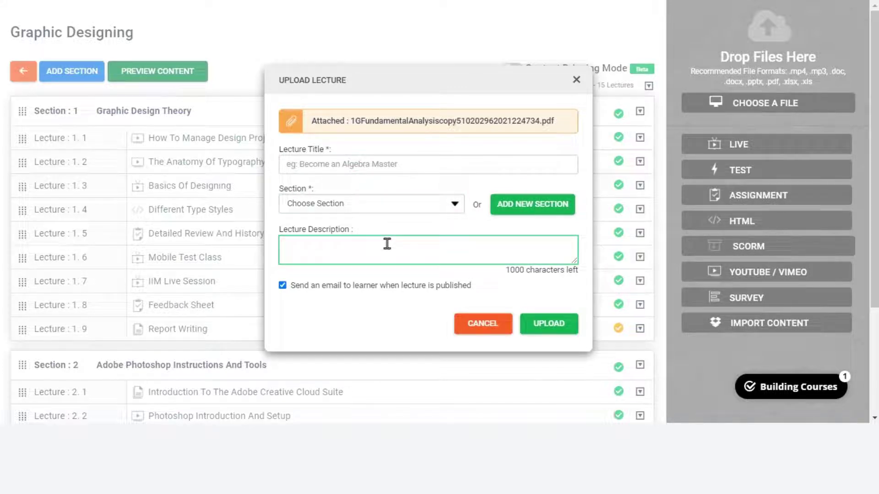
click(282, 285)
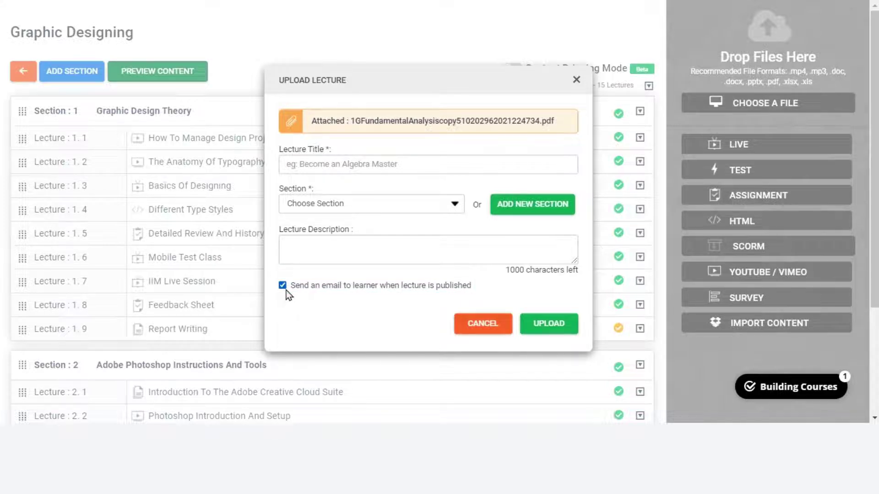
click(549, 323)
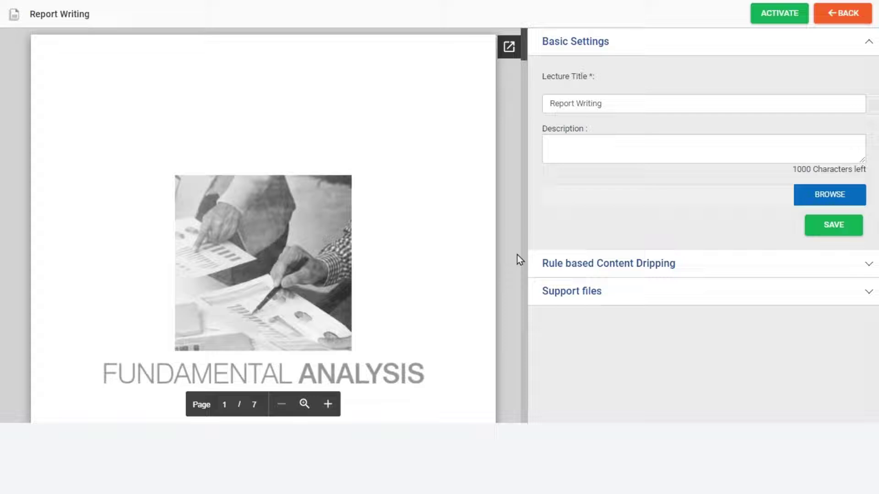
- Review the Report Writing lecture's title and description in its editor
click(617, 105)
click(617, 145)
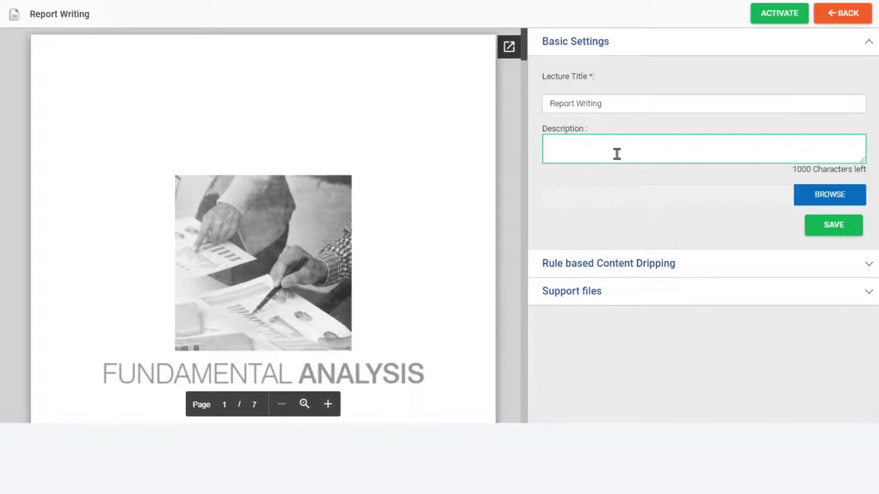
click(620, 265)
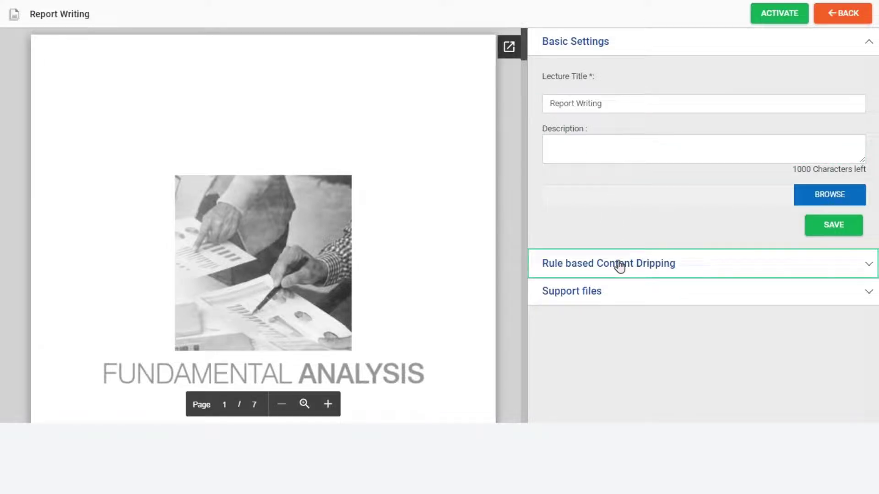
- Give Report Writing limited access, date-based content dripping and one prerequisite rule
click(570, 122)
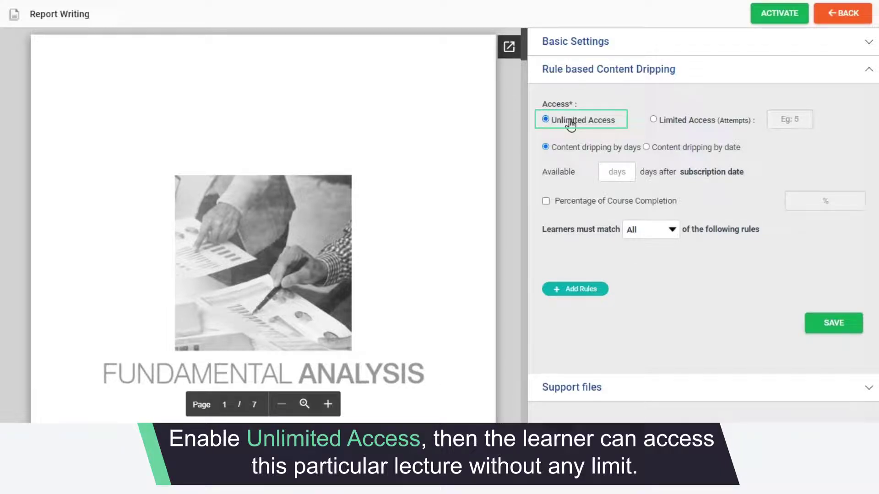
click(669, 124)
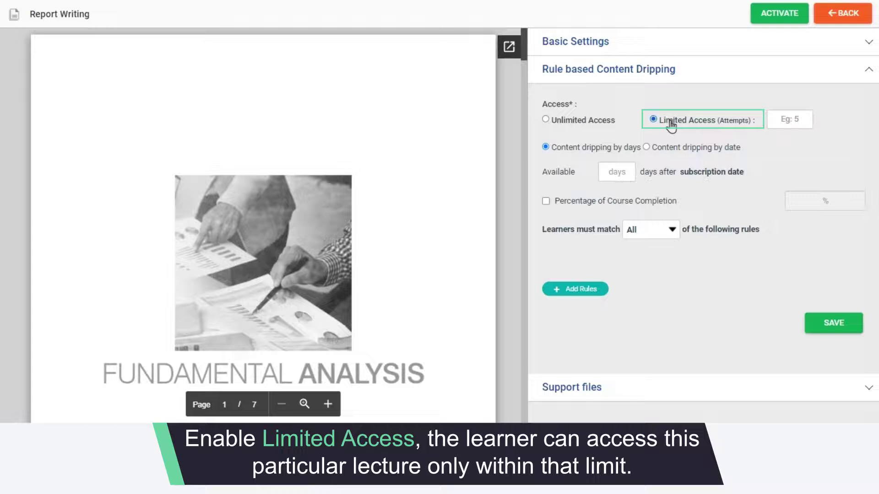
click(584, 147)
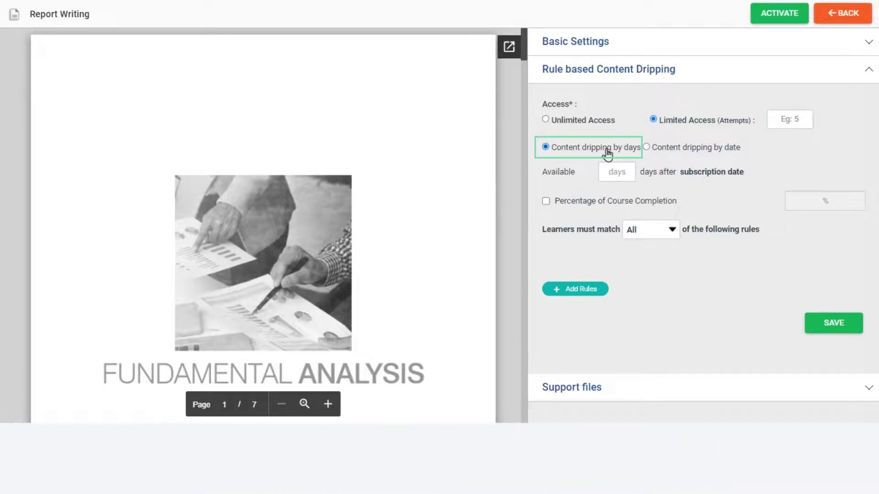
click(647, 147)
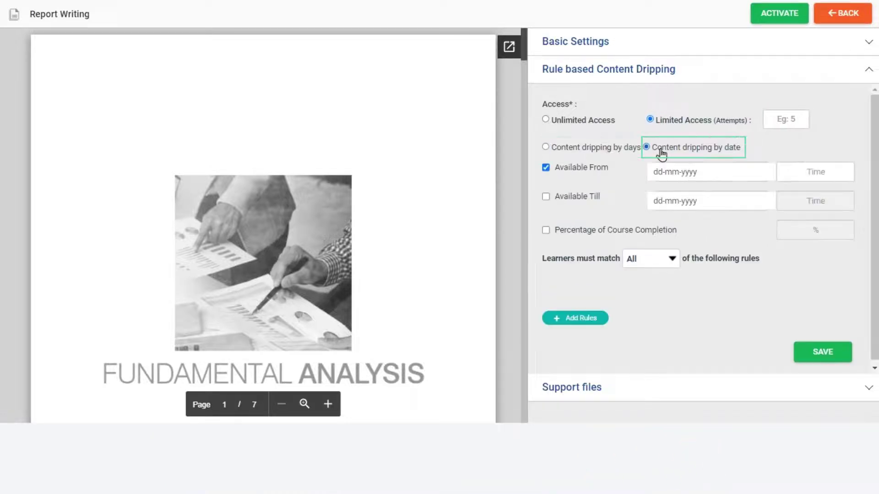
click(585, 317)
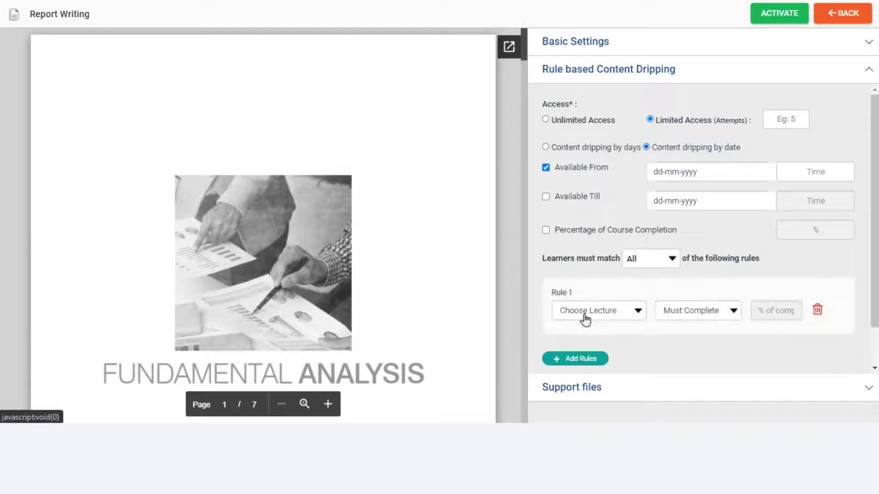
scroll(612, 359, down, 1)
scroll(612, 358, down, 1)
click(611, 386)
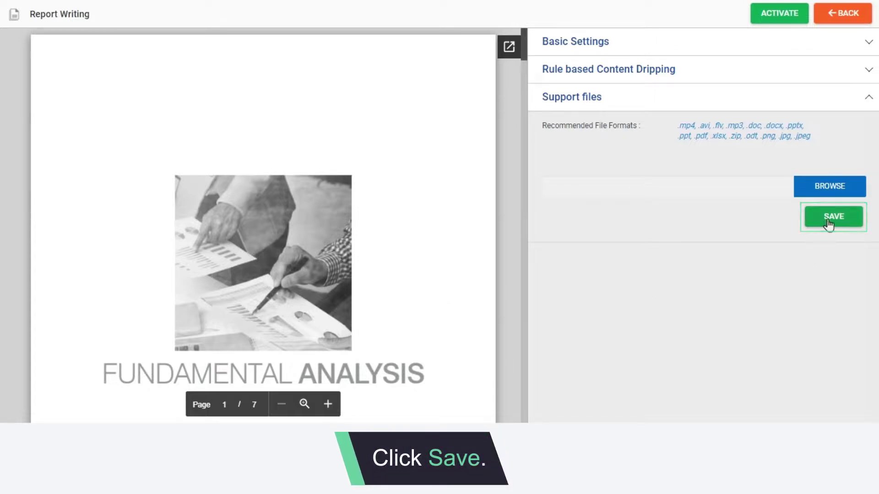
- Save Report Writing's support file settings with no file attached
click(829, 222)
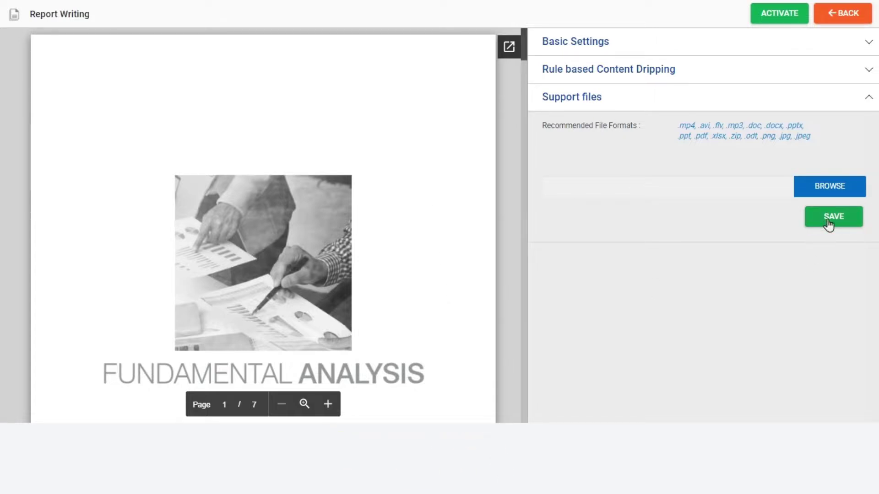